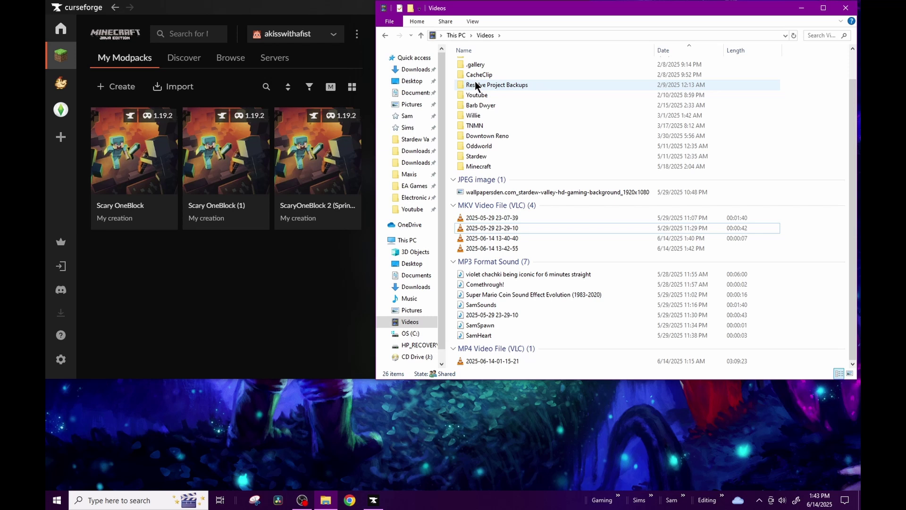
# Step: Show the extracted NBTExplorer files in the NBTExpl folder inside Downloads 2025
pyautogui.click(415, 162)
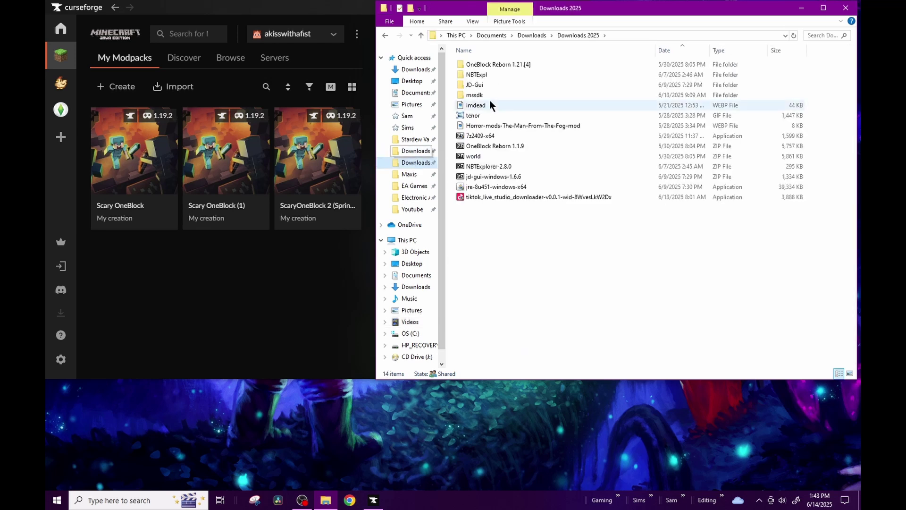
pyautogui.doubleClick(474, 75)
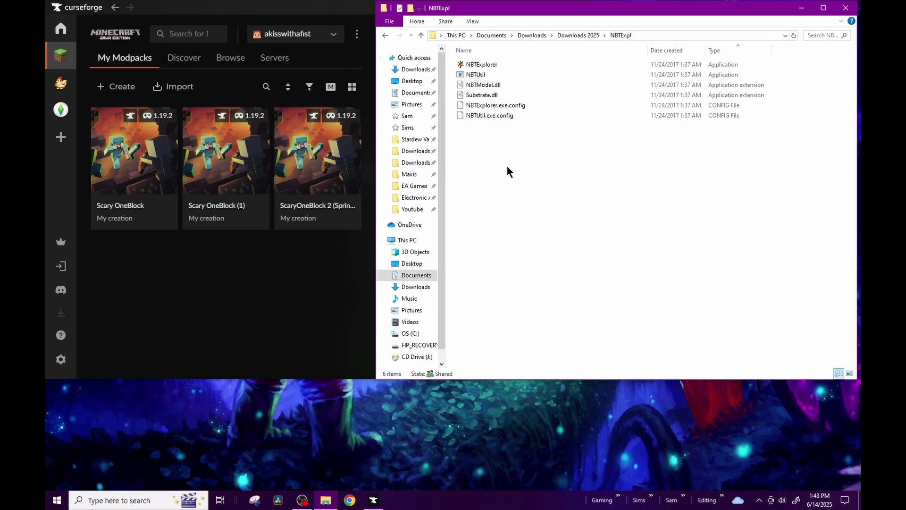
pyautogui.moveTo(515, 199); pyautogui.dragTo(537, 231)
# Step: Open the Roaming application data folder using the %appdata% path
pyautogui.press('super+r')
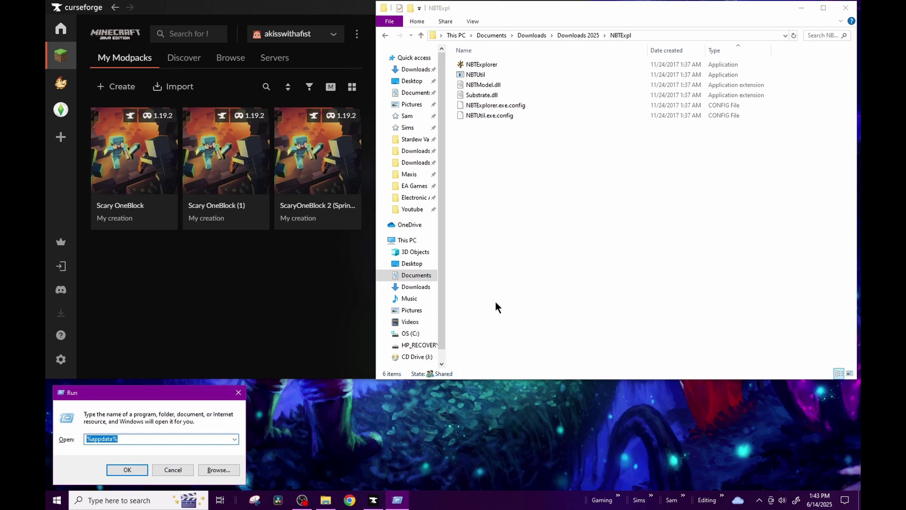
pyautogui.click(139, 438)
pyautogui.click(140, 468)
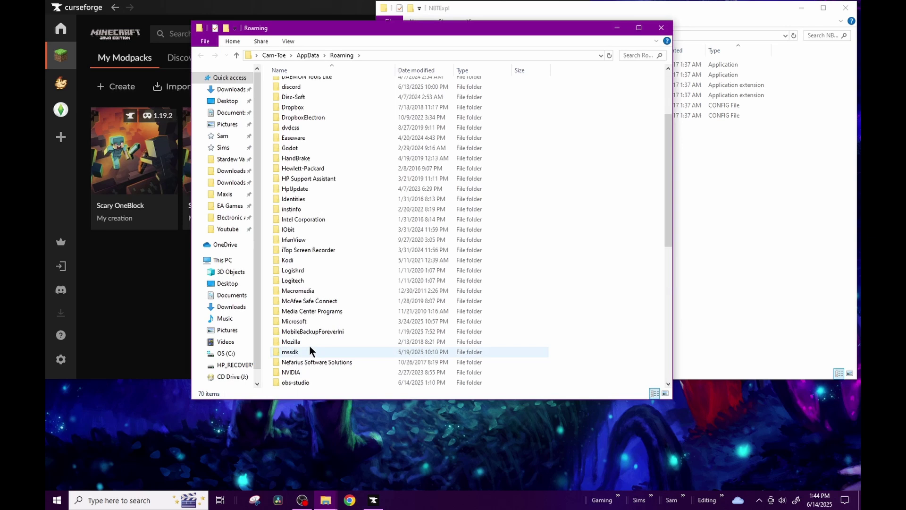
# Step: Check the saves folder inside .minecraft for worlds and close that folder window
pyautogui.click(293, 86)
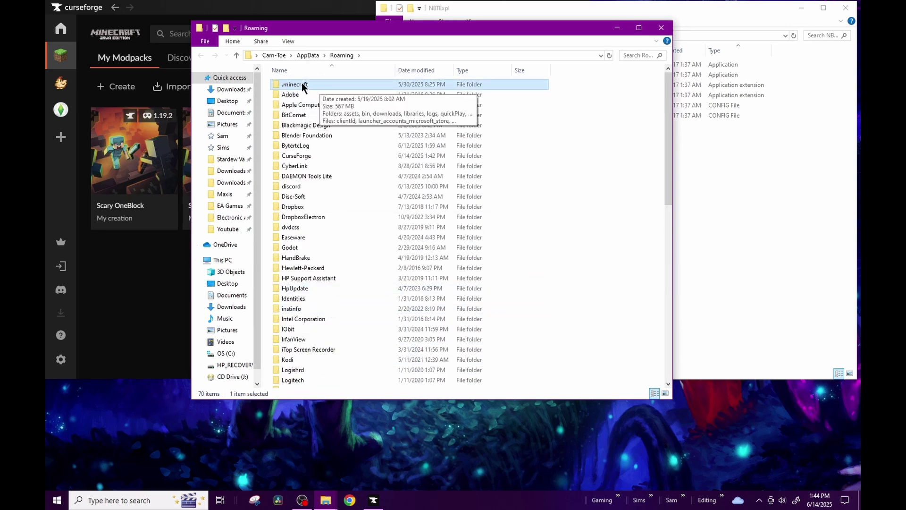
pyautogui.scroll(-8, 333, 197)
pyautogui.scroll(8, 315, 222)
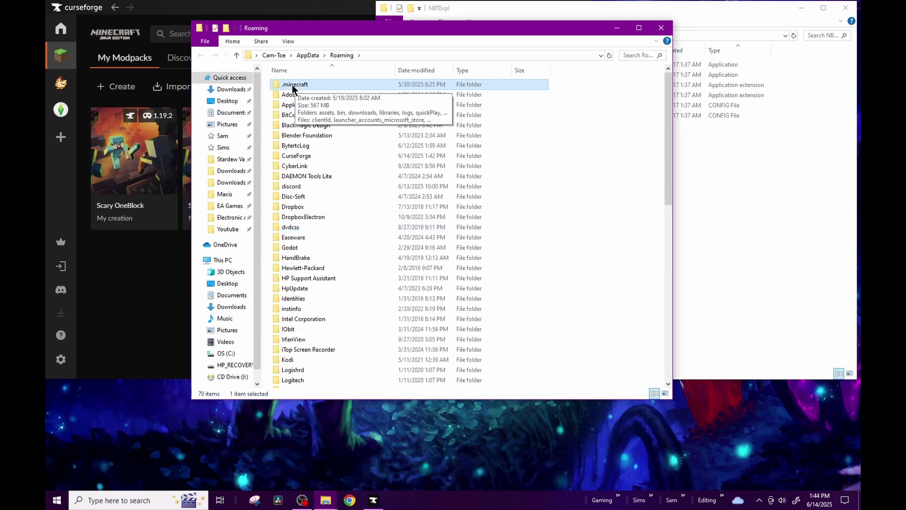
pyautogui.doubleClick(292, 89)
pyautogui.doubleClick(294, 155)
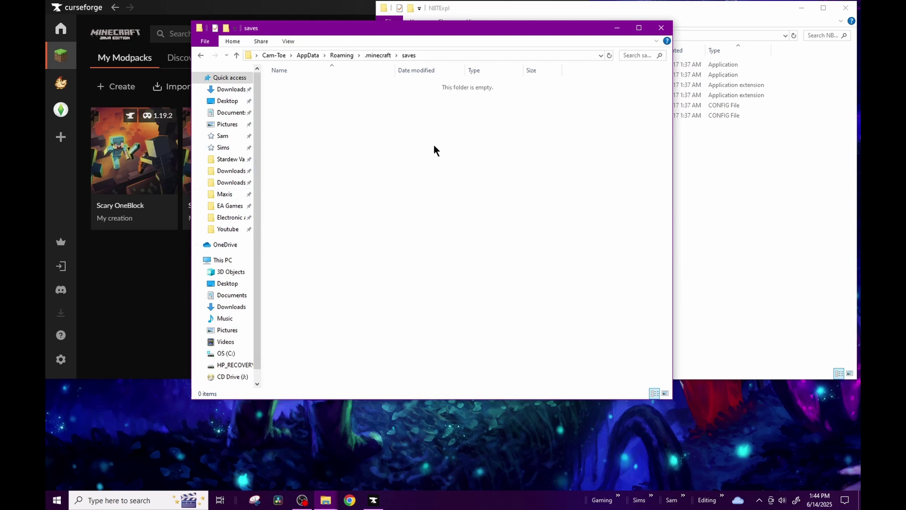
pyautogui.click(661, 29)
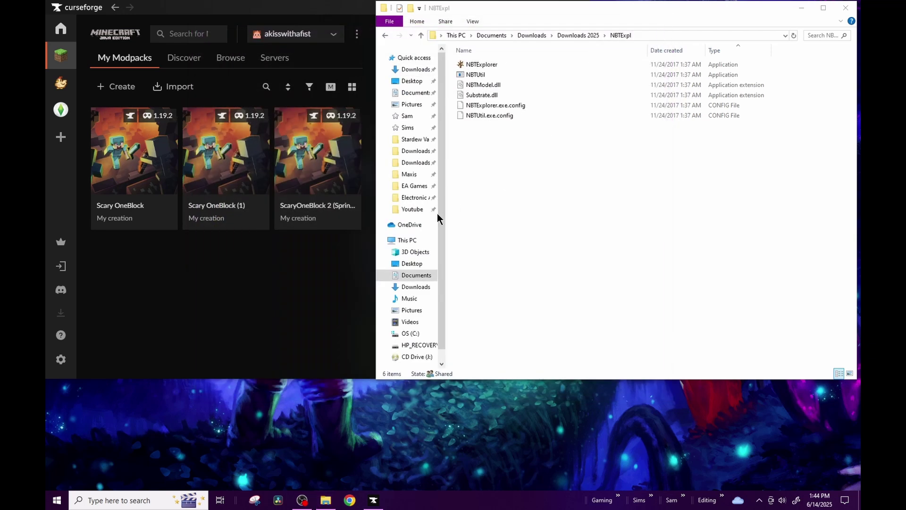
# Step: Switch to CurseForge, view the worlds in the Scary OneBlock (1) modpack, and return to File Explorer
pyautogui.click(218, 125)
pyautogui.click(315, 175)
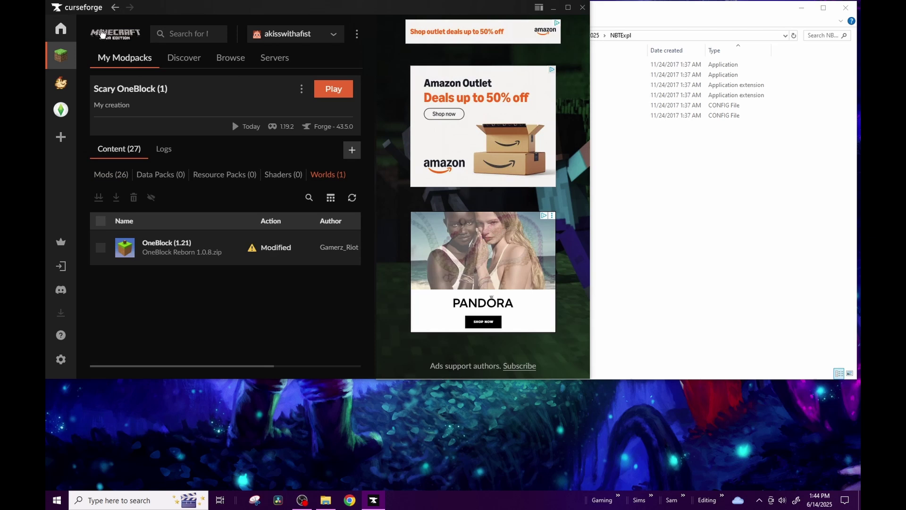
pyautogui.click(596, 9)
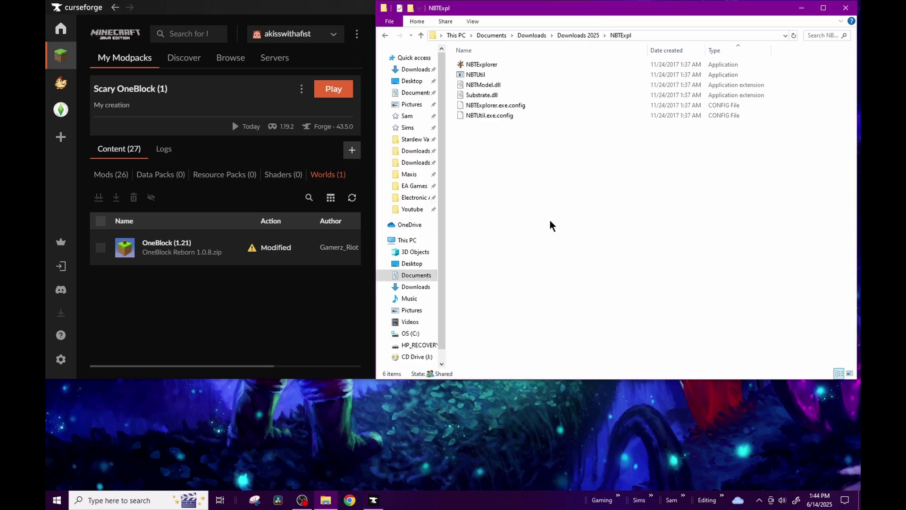
# Step: Open the curseforge\minecraft\Instances folder within the account's user folder on the C: drive
pyautogui.click(410, 333)
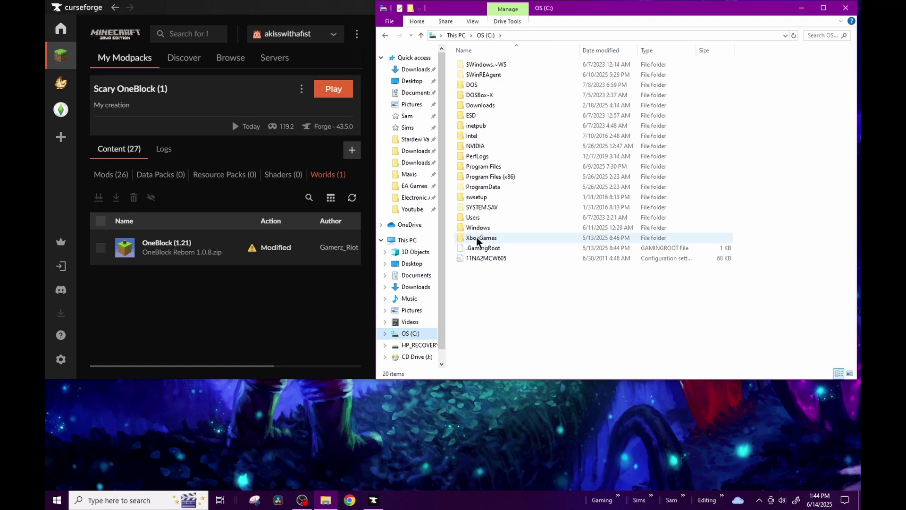
pyautogui.doubleClick(475, 219)
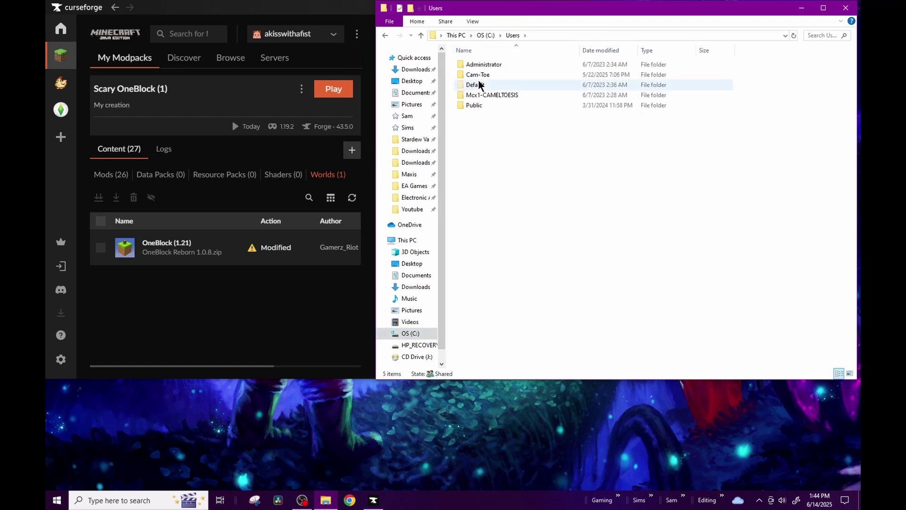
pyautogui.doubleClick(477, 75)
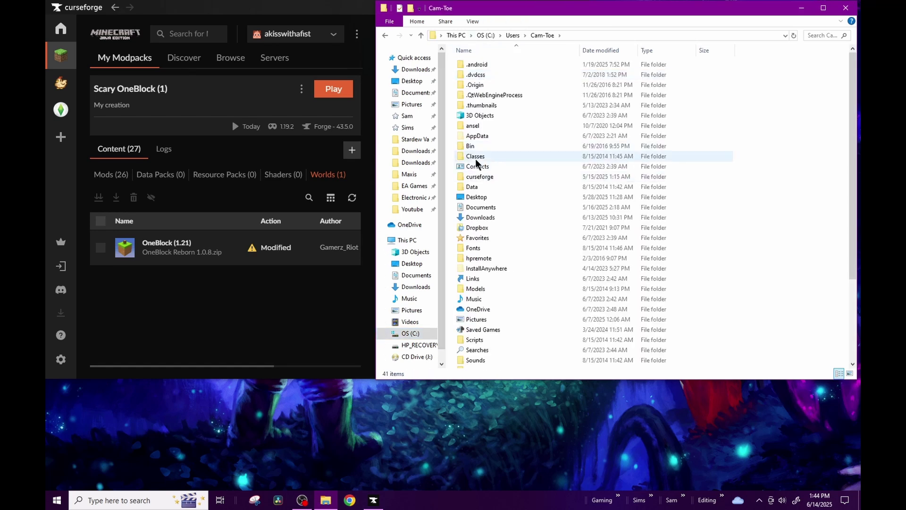
pyautogui.doubleClick(479, 177)
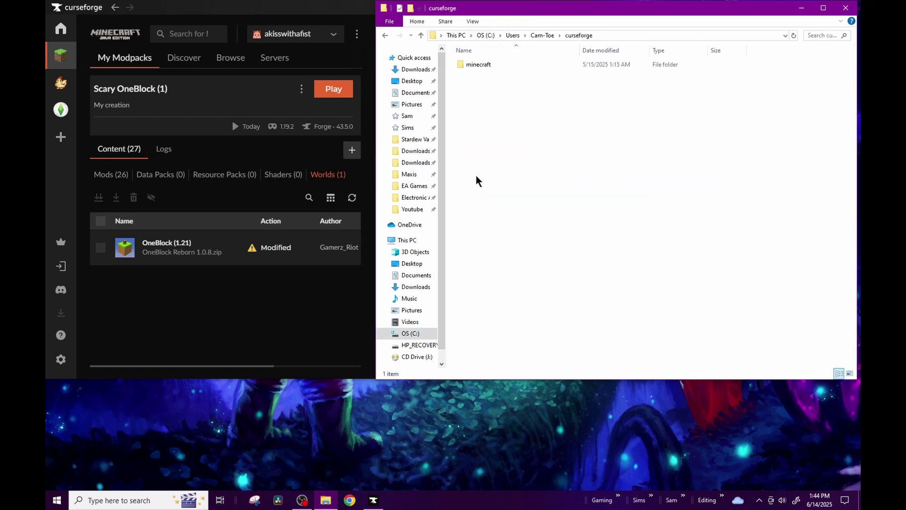
pyautogui.doubleClick(474, 66)
pyautogui.doubleClick(479, 85)
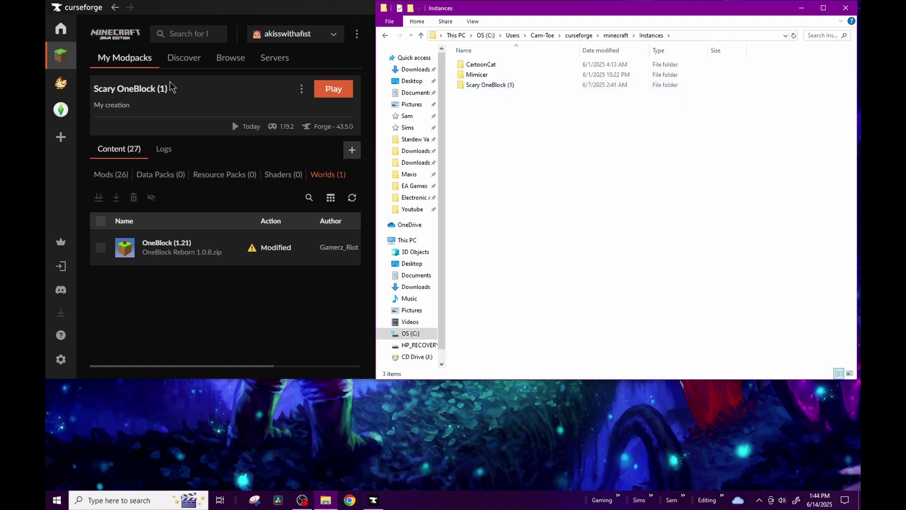
# Step: Open the OneBlock Reborn 1.19.X world folder in the saves of the Scary OneBlock (1) instance
pyautogui.click(482, 89)
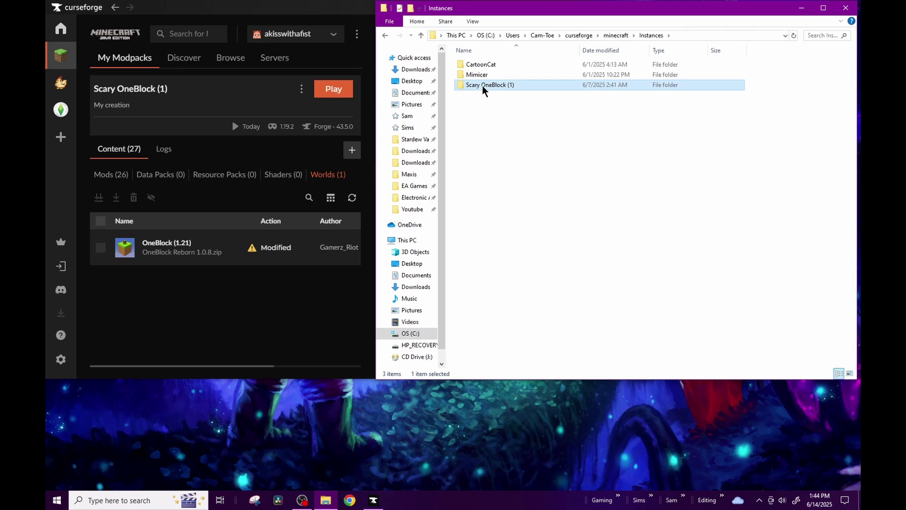
pyautogui.doubleClick(483, 88)
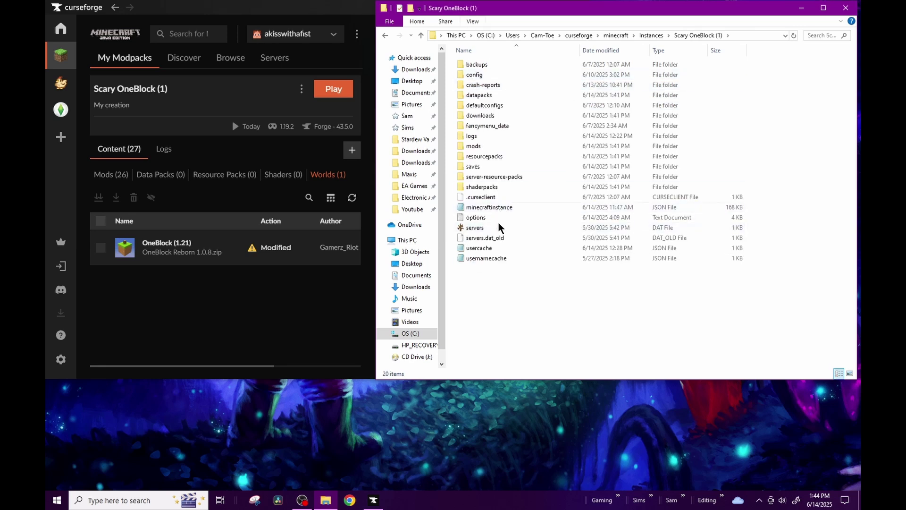
pyautogui.doubleClick(474, 168)
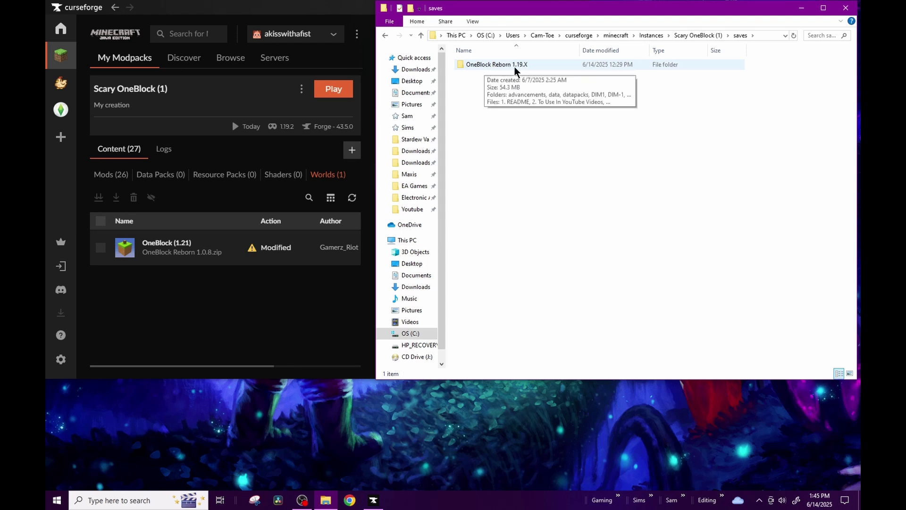
pyautogui.moveTo(201, 244)
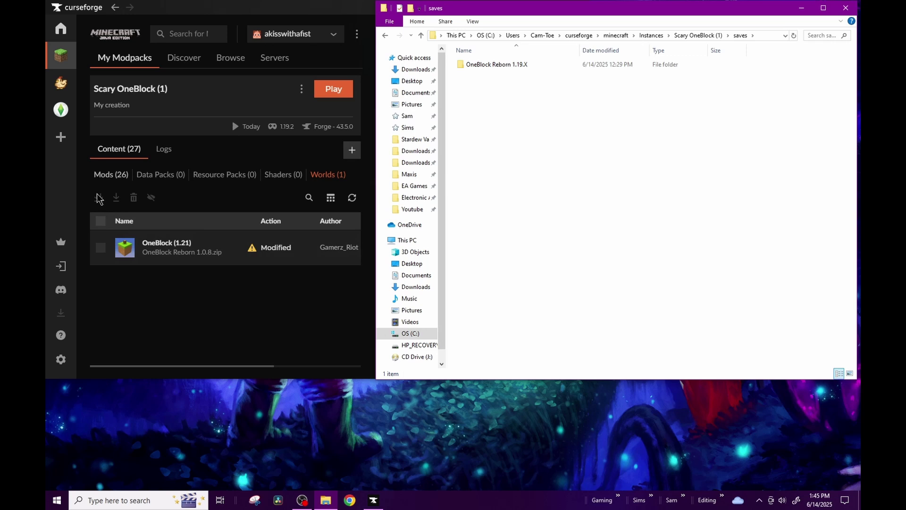
pyautogui.doubleClick(498, 65)
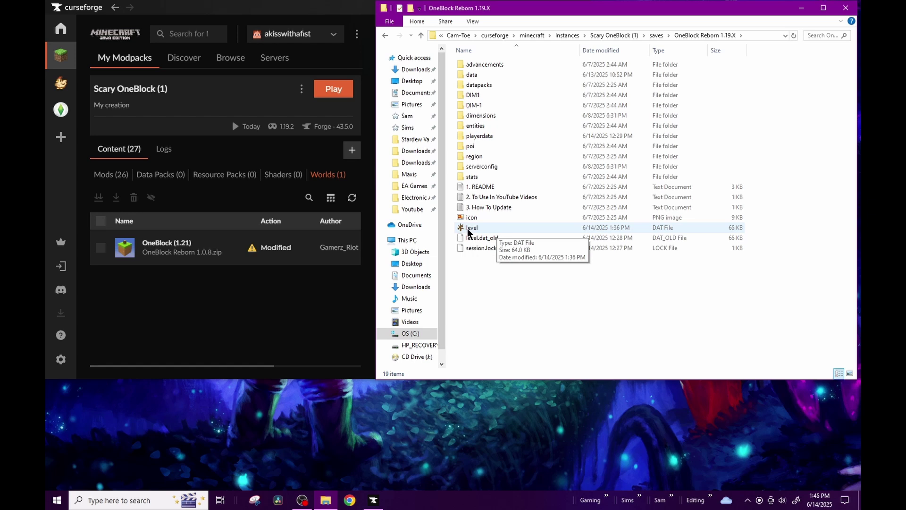
# Step: Open the world's level.dat file in NBTExplorer and expand its Data entries
pyautogui.doubleClick(604, 228)
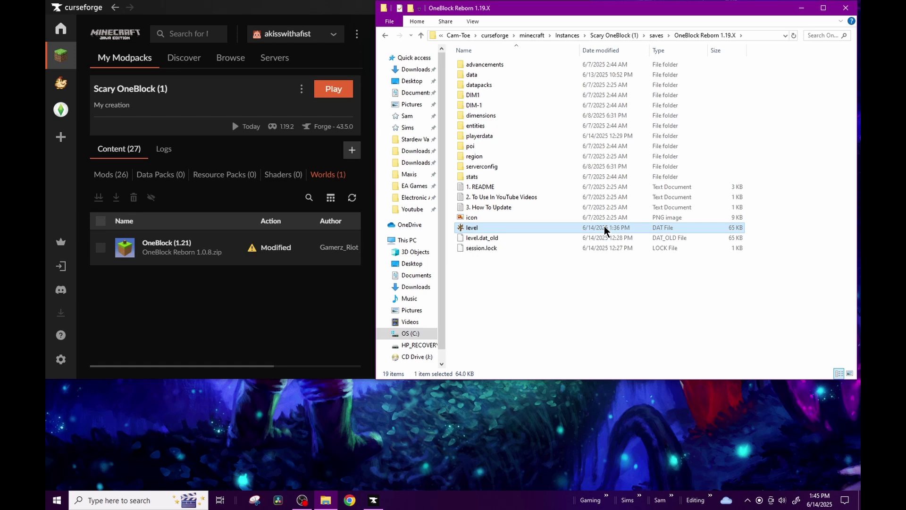
pyautogui.moveTo(211, 49); pyautogui.dragTo(530, 73)
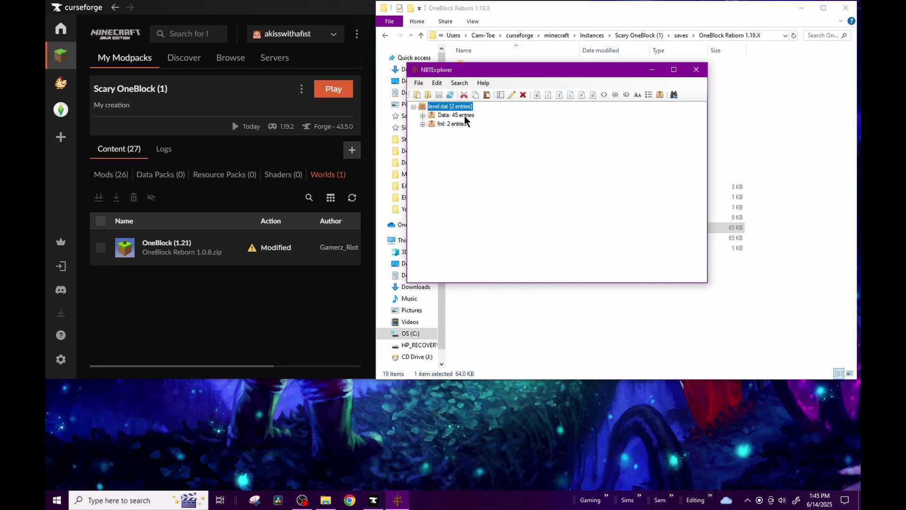
pyautogui.click(423, 115)
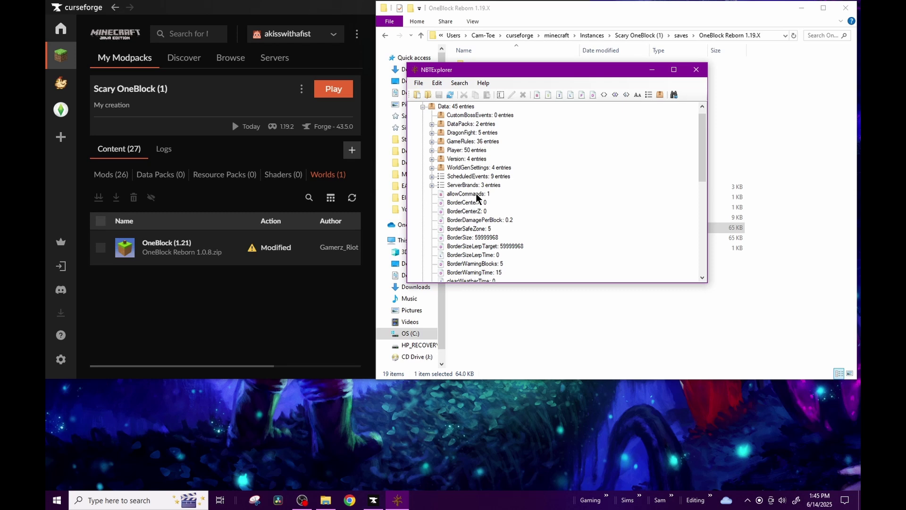
# Step: Set the allowCommands value to 1 in the Data entries of level.dat
pyautogui.click(488, 196)
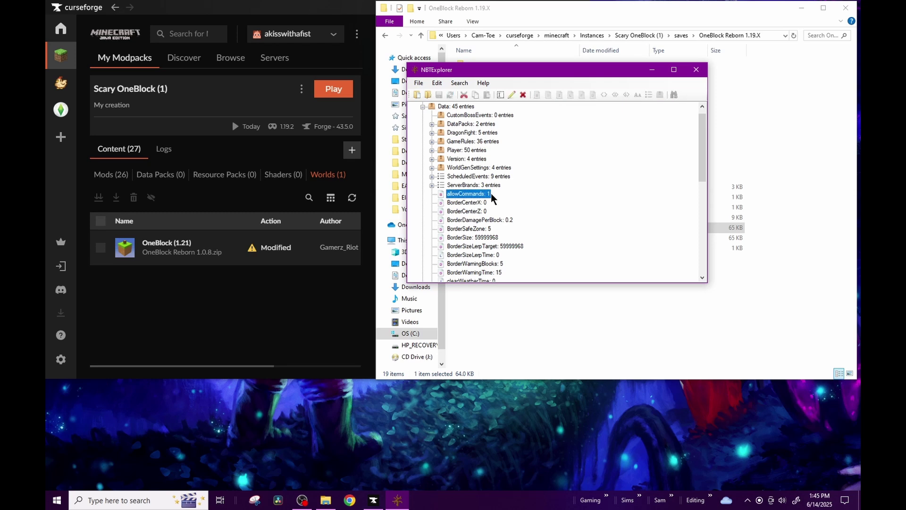
pyautogui.doubleClick(488, 196)
pyautogui.moveTo(139, 61); pyautogui.dragTo(626, 120)
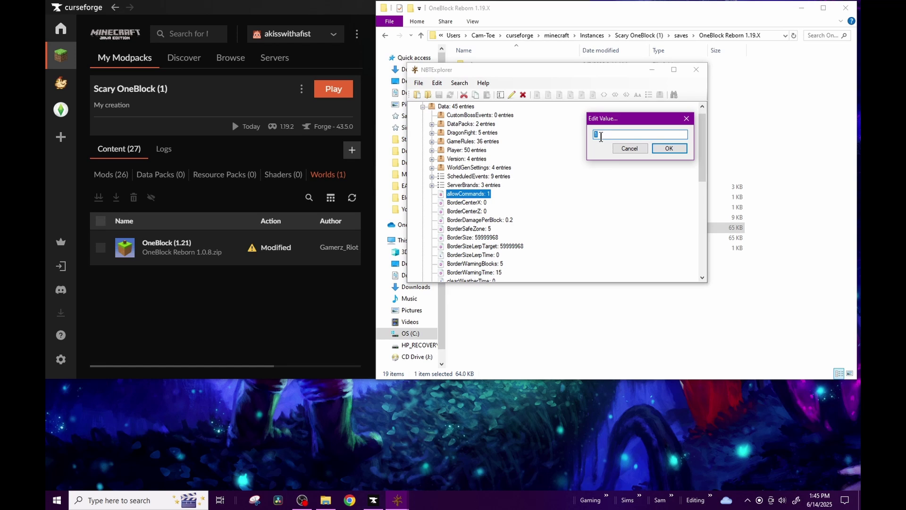
pyautogui.click(600, 137)
pyautogui.click(669, 148)
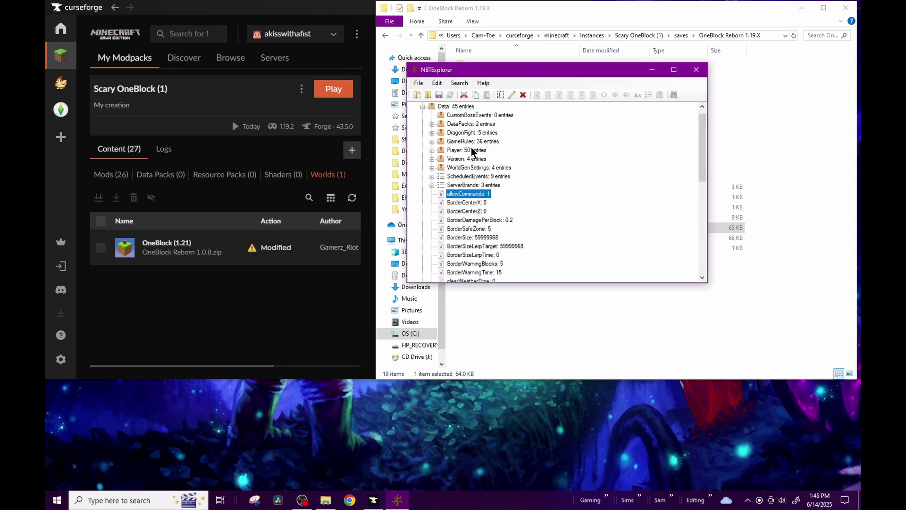
# Step: Save the edited level.dat and close NBTExplorer
pyautogui.click(439, 94)
pyautogui.click(696, 69)
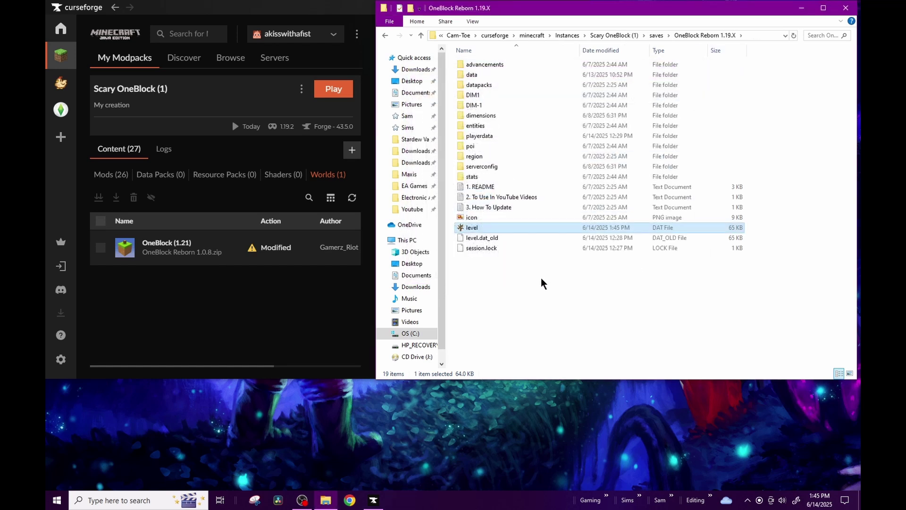
pyautogui.click(541, 284)
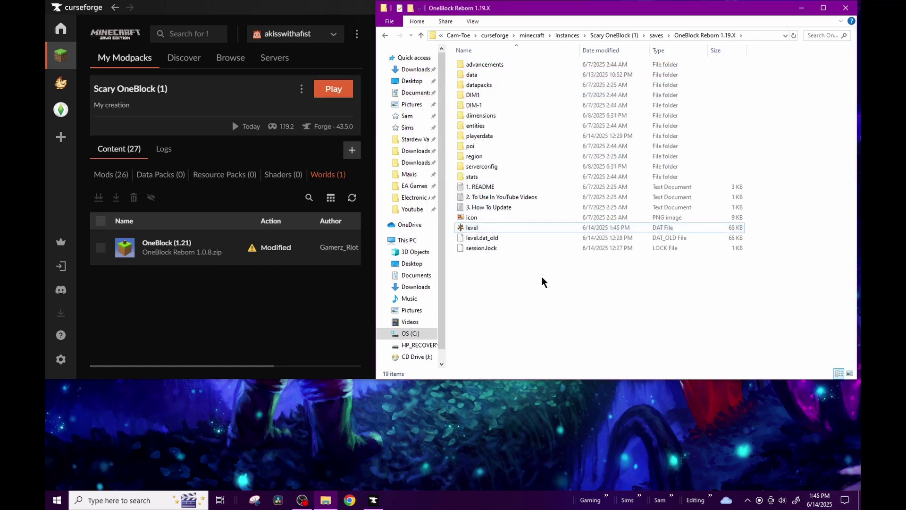